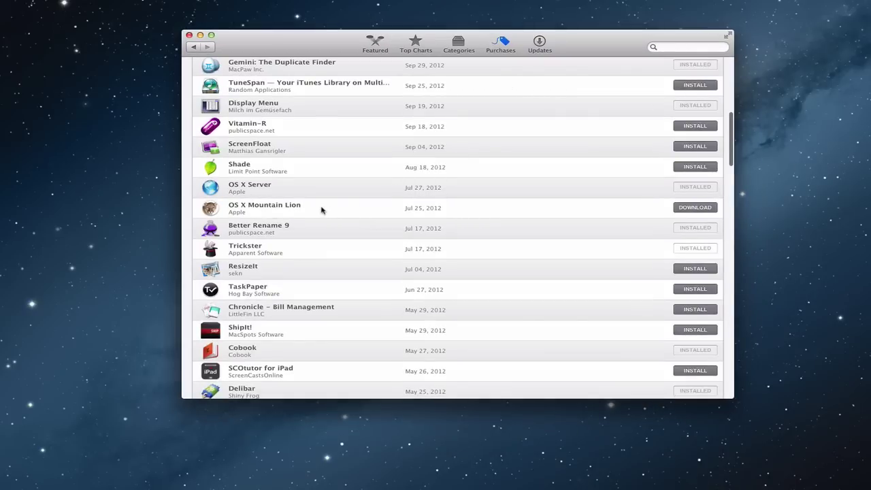
Download OS X Mountain Lion from the purchased apps, and dismiss both its installer and the store window to reach Server.
left_click(684, 212)
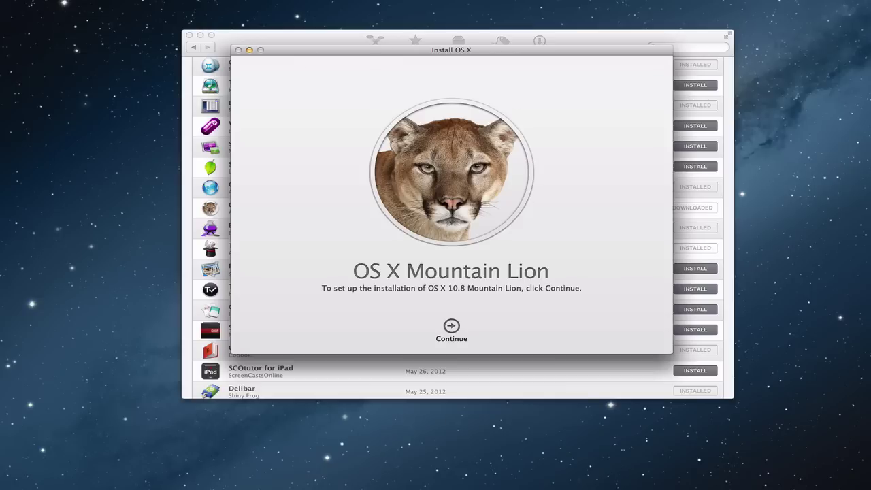
left_click(34, 1)
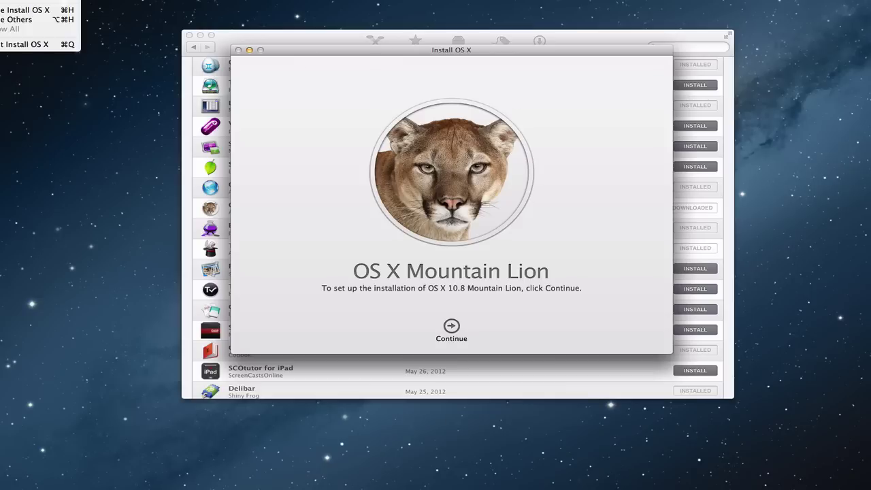
left_click(44, 50)
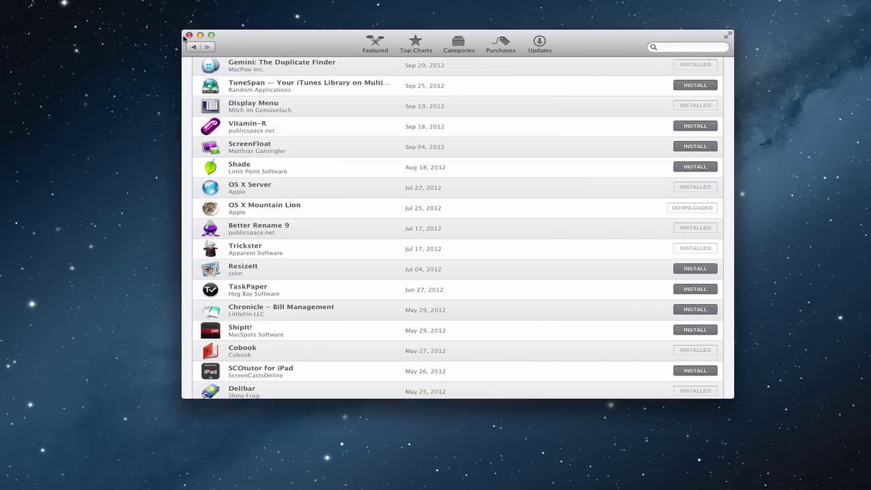
left_click(200, 36)
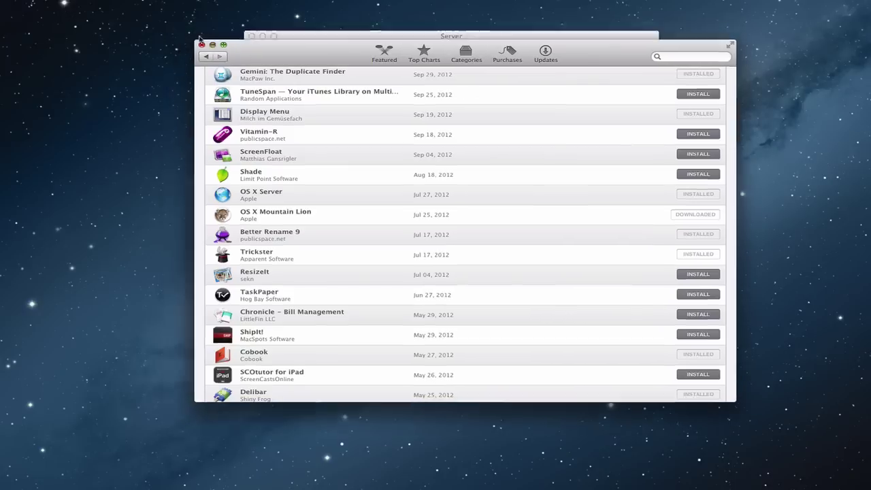
left_click(353, 35)
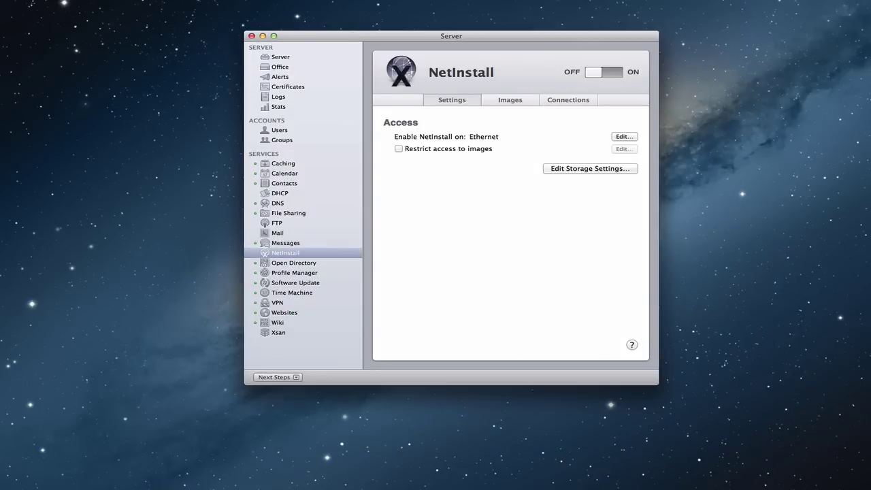
Show the package contents of Install OS X Mountain Lion in the Finder's Applications folder.
left_click(72, 487)
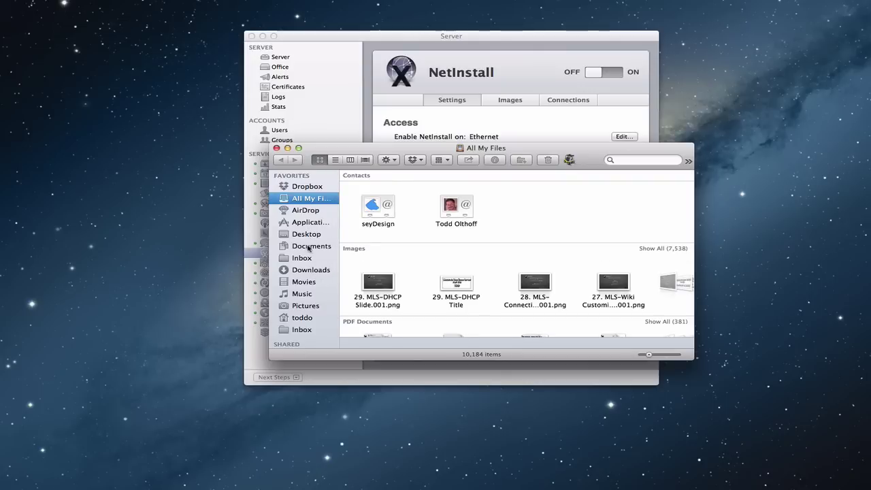
left_click(310, 227)
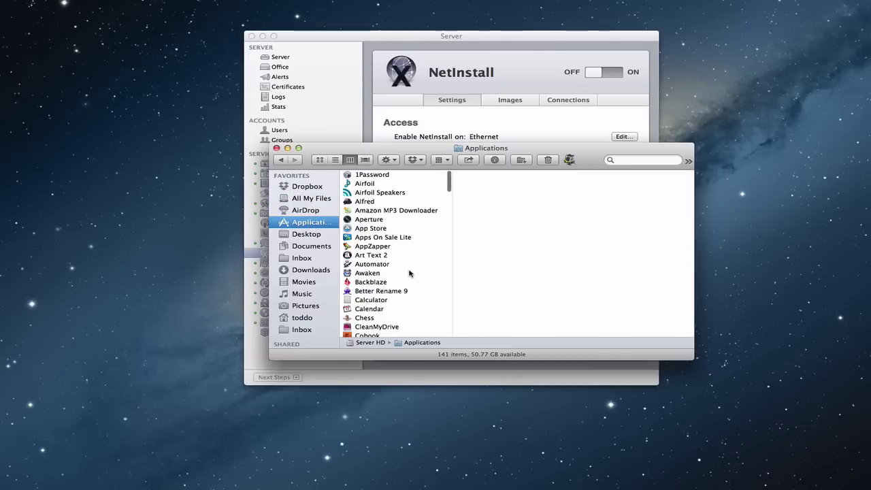
scroll(409, 273, "down", 5)
scroll(406, 272, "down", 10)
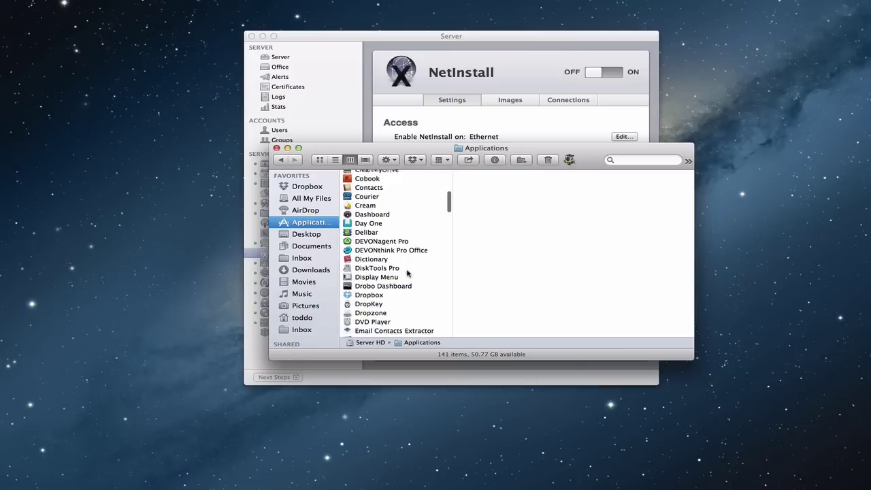
scroll(406, 272, "down", 1)
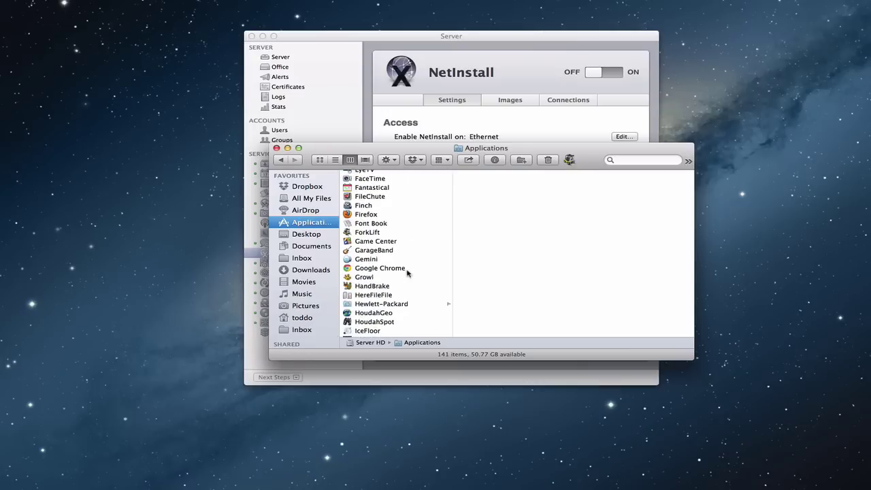
scroll(407, 272, "down", 6)
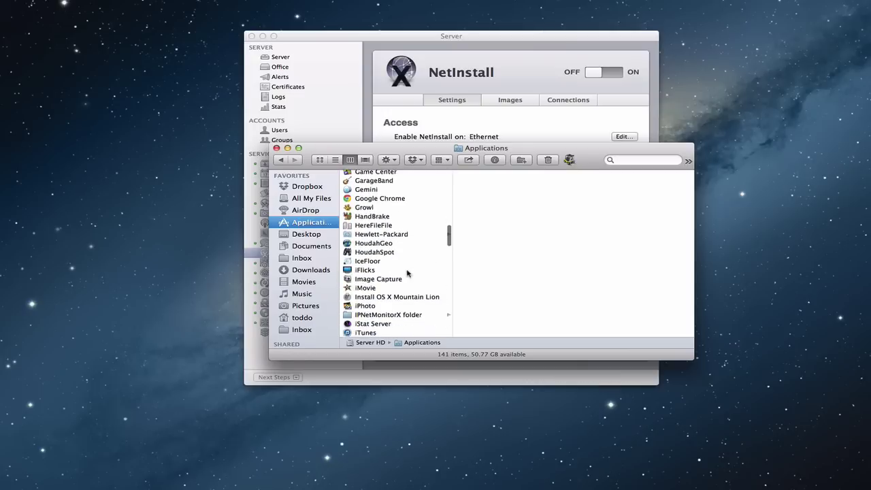
left_click(396, 269)
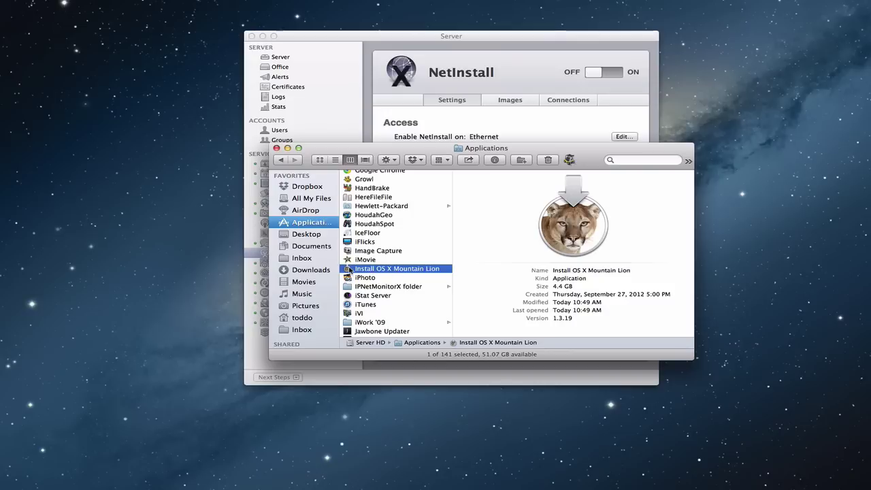
right_click(349, 270)
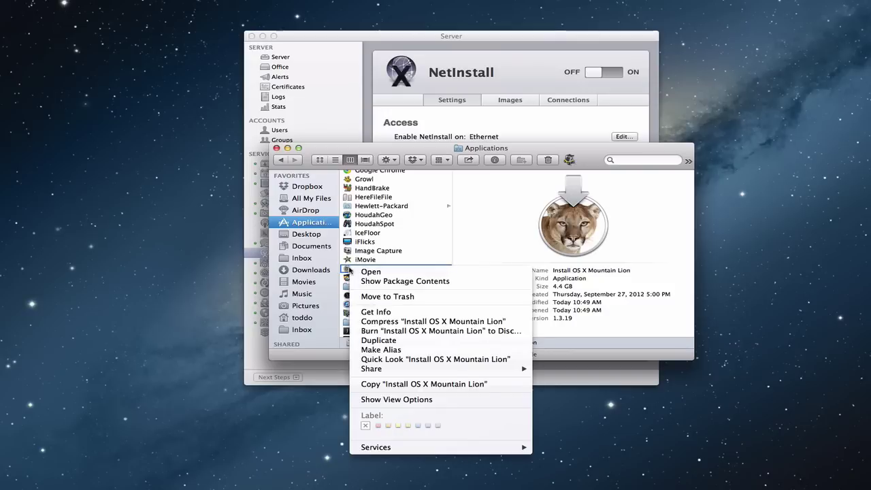
left_click(377, 281)
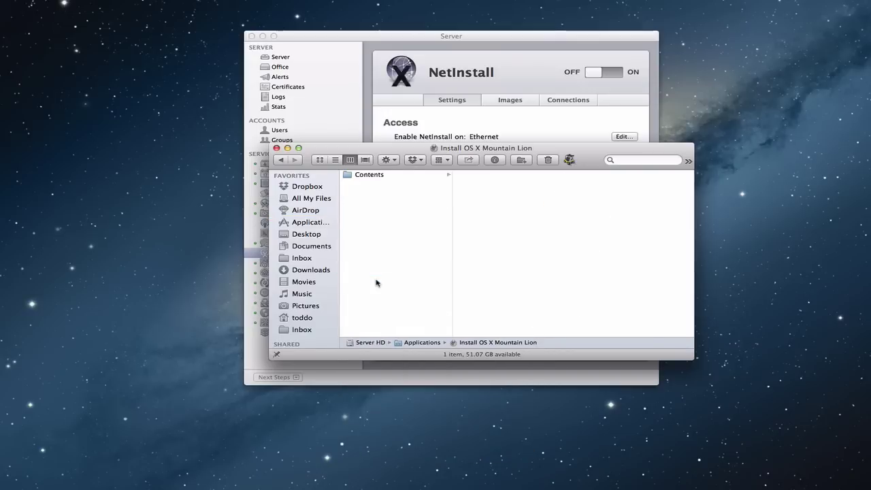
Copy InstallESD.dmg from the package's Contents/SharedSupport folder to the desktop.
left_click(374, 176)
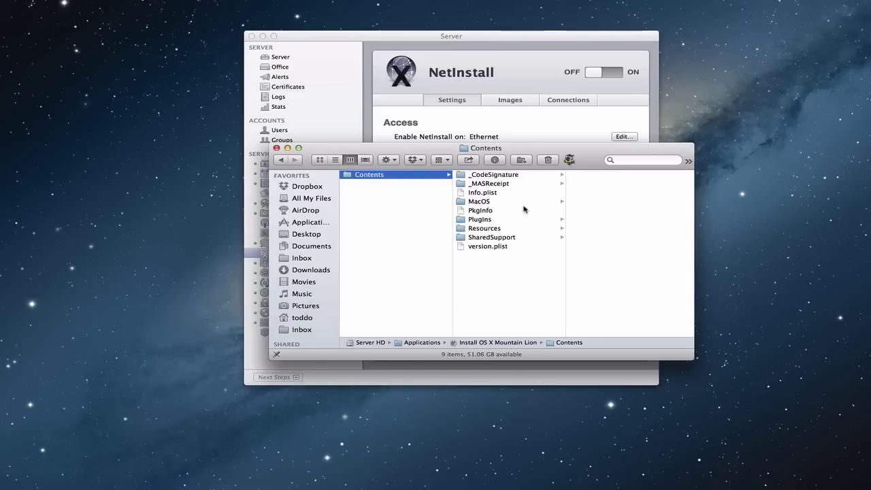
left_click(486, 204)
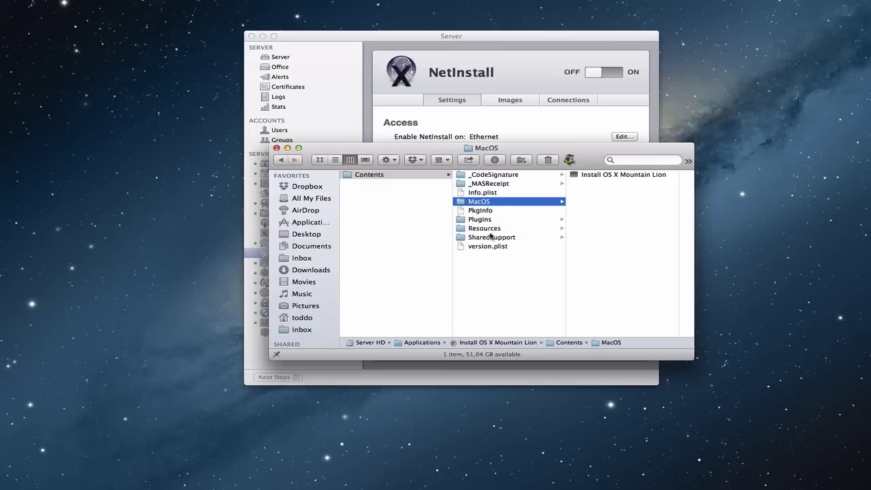
left_click(490, 238)
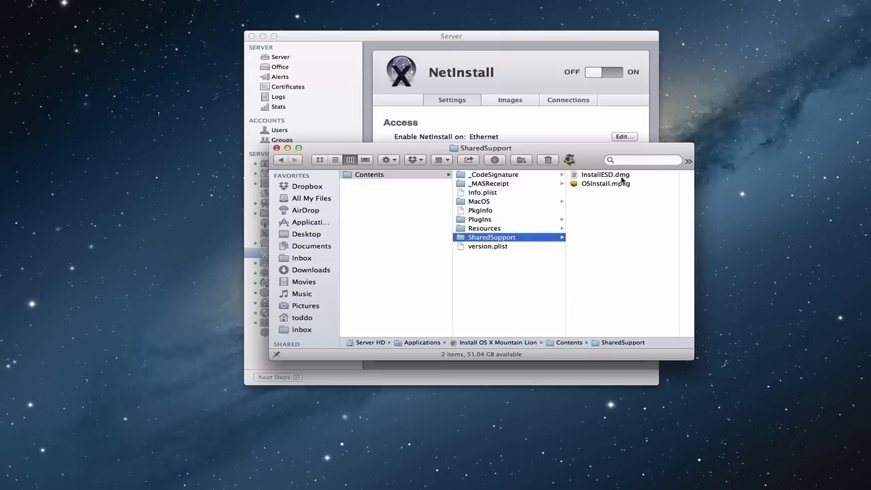
left_click(585, 176)
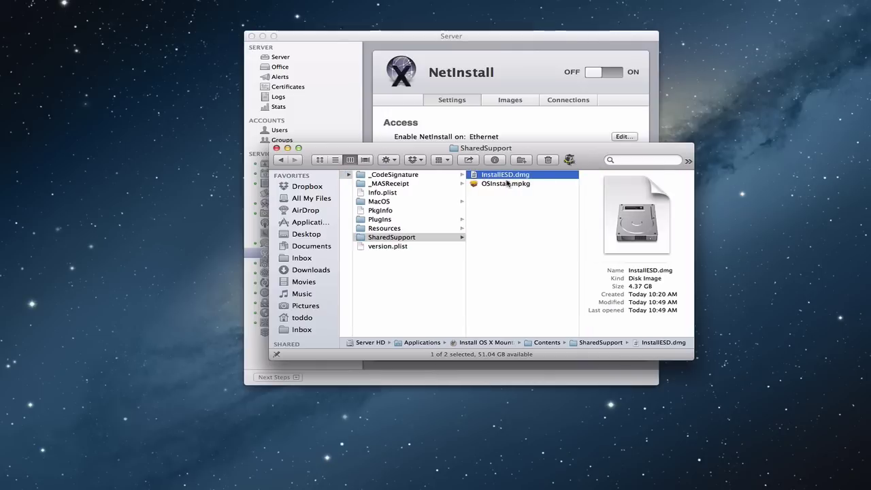
left_click(842, 287)
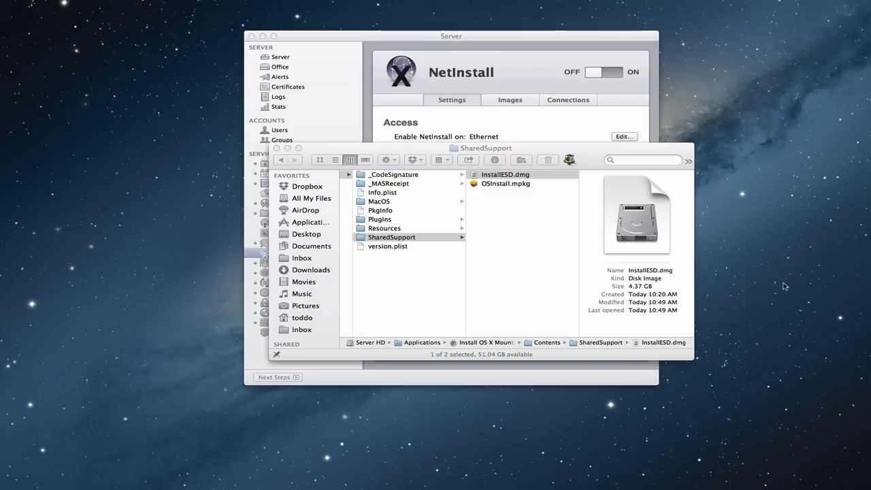
key("super+v")
left_click_drag(801, 268, 741, 294)
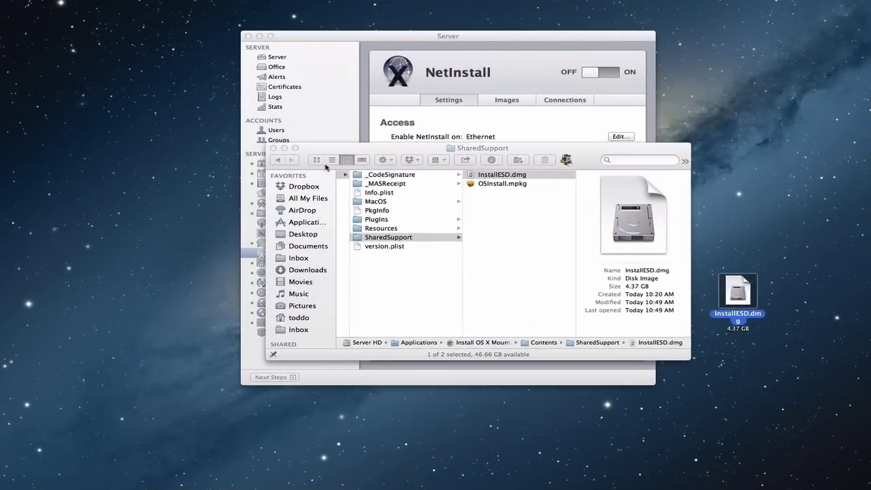
Close the SharedSupport folder window and mount the desktop copy of InstallESD.dmg, skipping its verification.
left_click(273, 150)
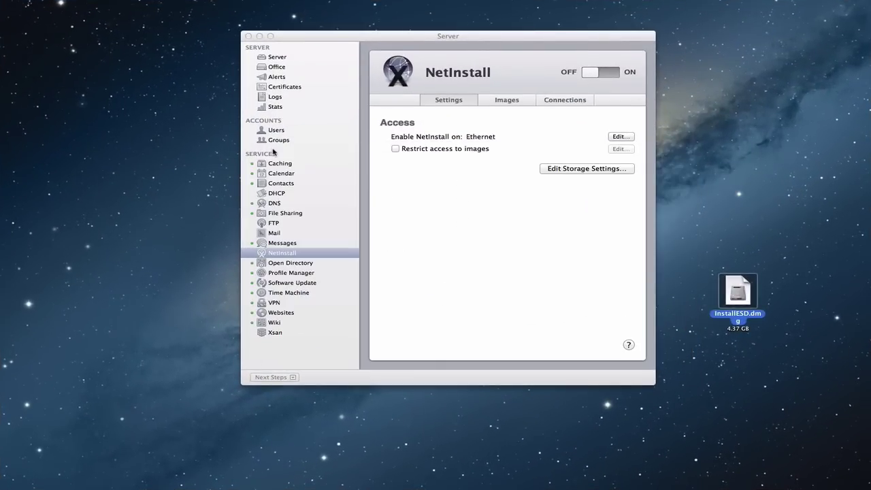
left_click_drag(741, 296, 678, 292)
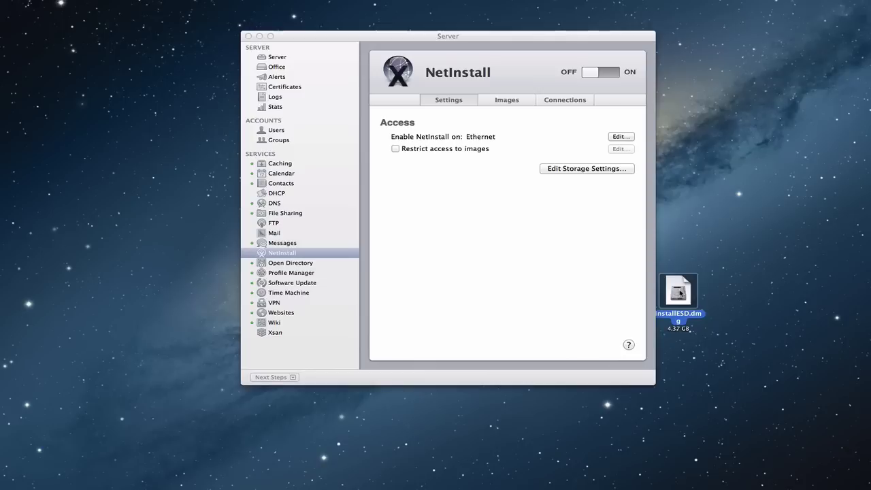
double_click(680, 292)
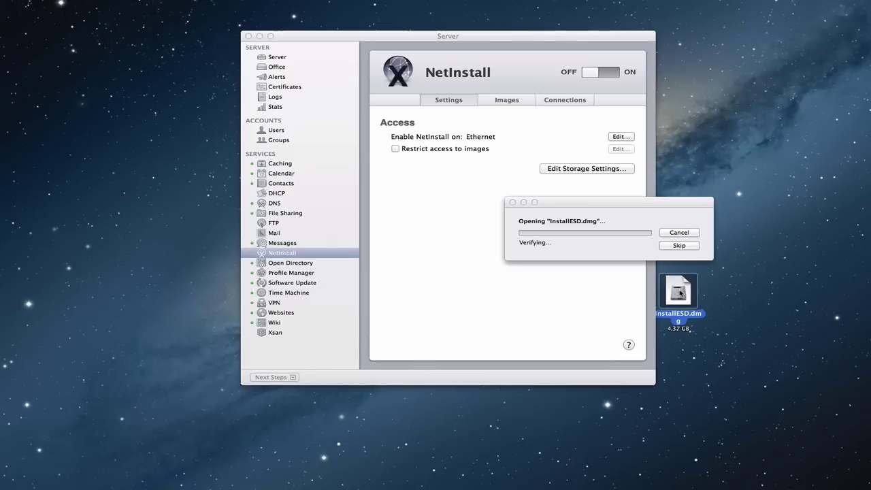
left_click(677, 246)
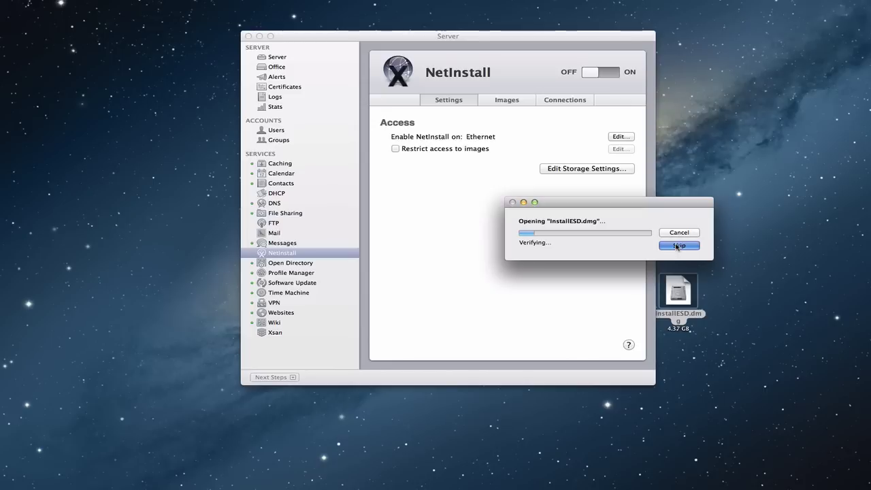
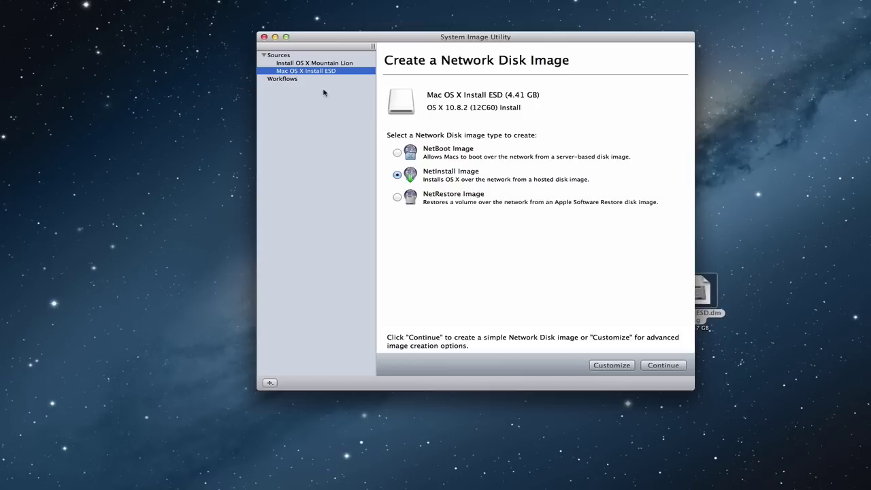
Choose Mac OS X Install ESD as the source, and customize its NetInstall image after accepting the license agreement.
left_click(317, 64)
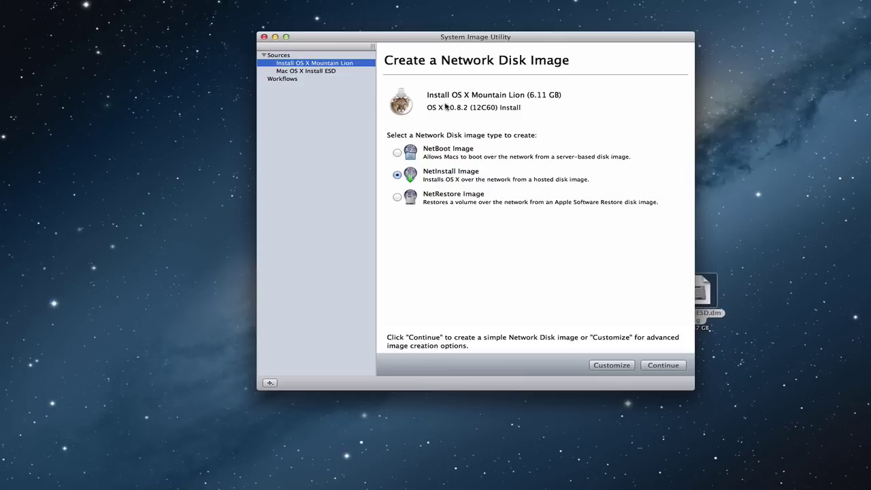
left_click(312, 72)
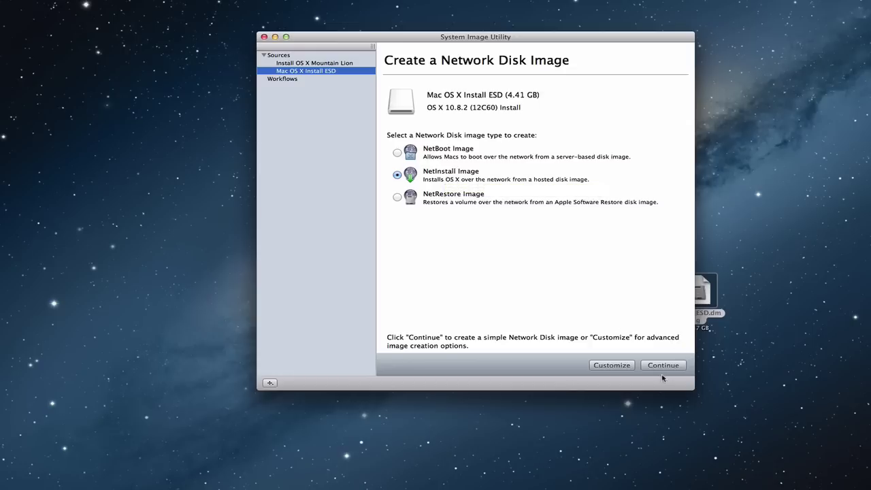
left_click(605, 366)
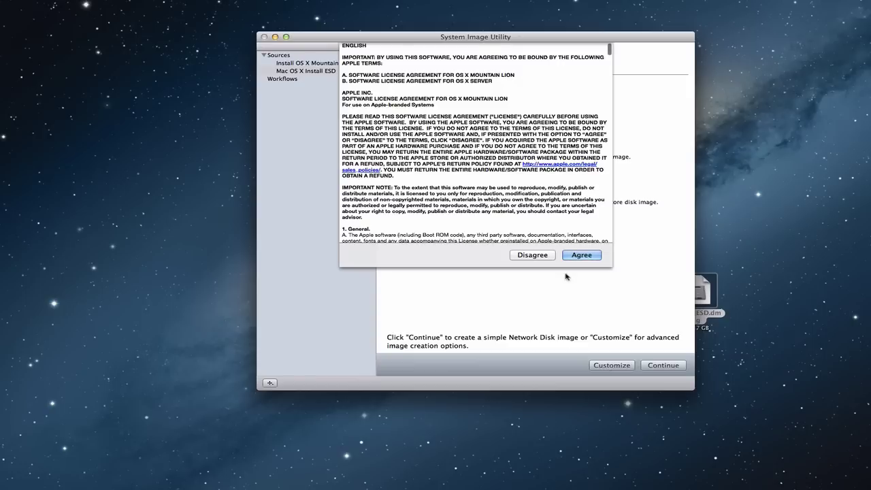
left_click(581, 255)
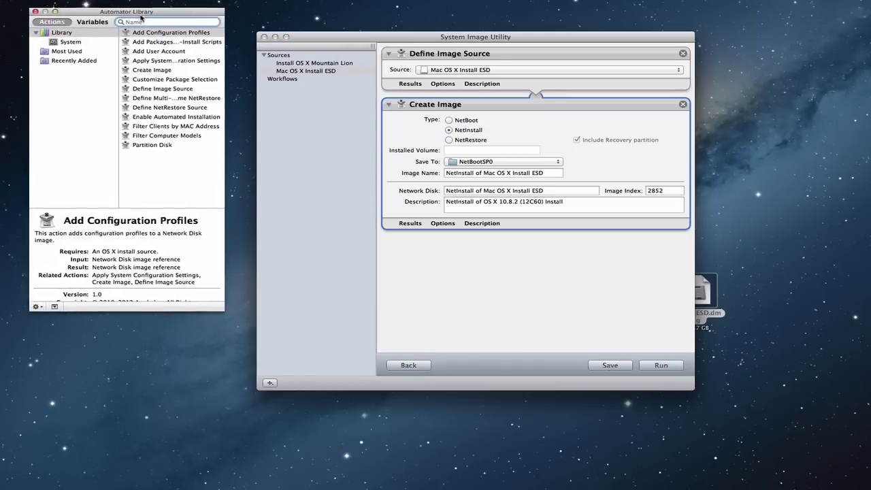
Move the Automator Library beside the workflow window and check the image name in the Create Image action.
left_click_drag(149, 25, 164, 46)
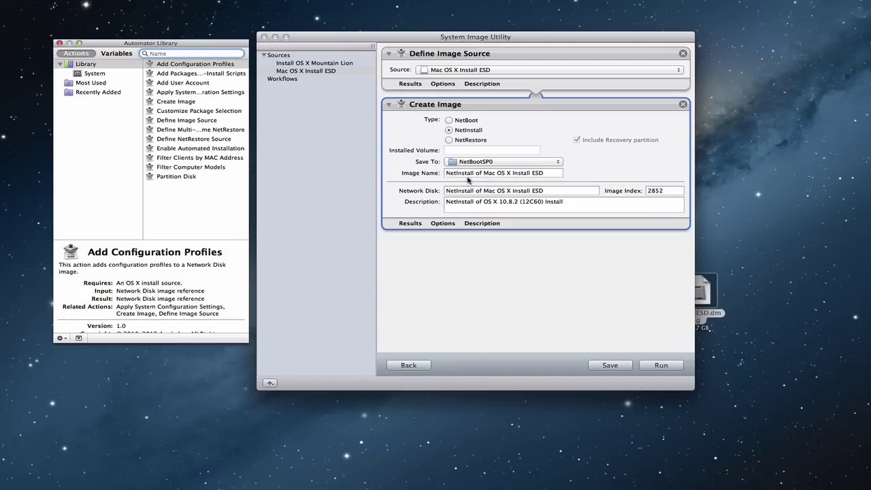
left_click(539, 173)
left_click_drag(539, 173, 435, 175)
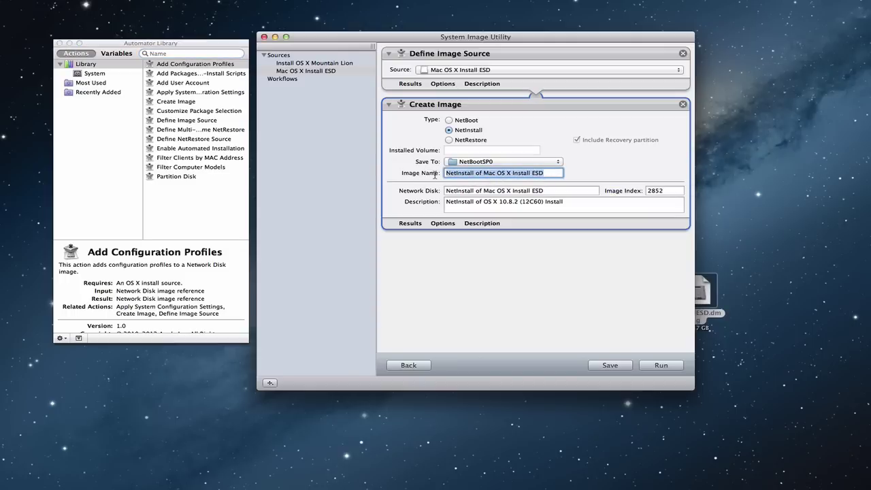
left_click(547, 172)
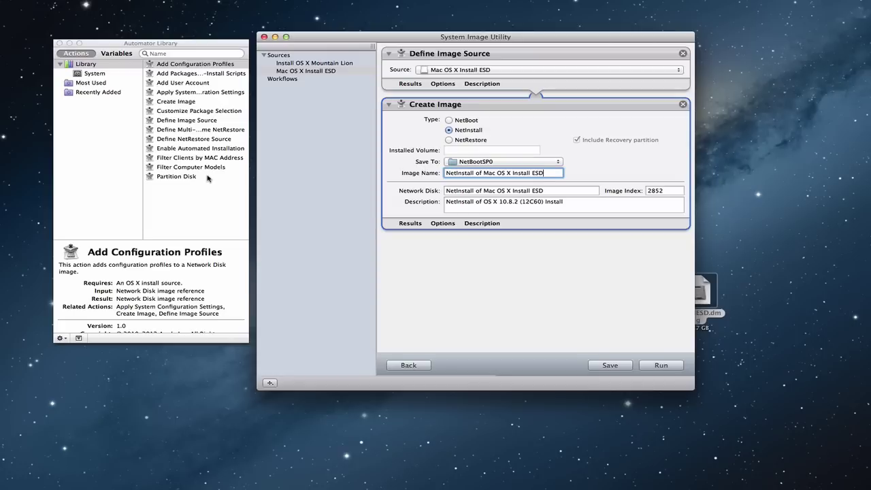
Try the Filter Computer Models action below Create Image, and remove it from the workflow.
left_click(184, 169)
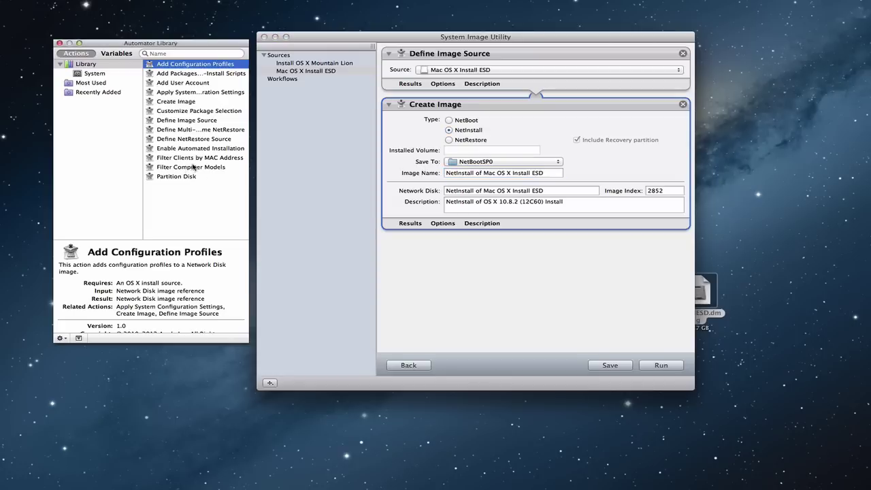
left_click(196, 168)
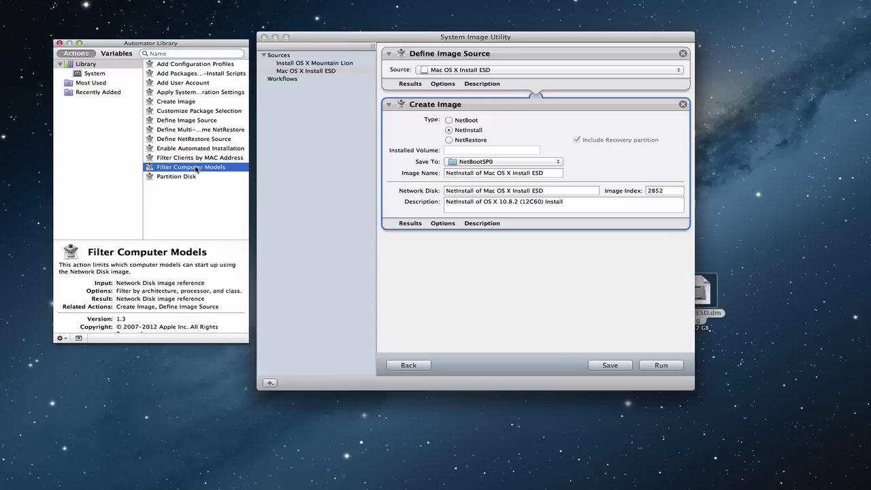
left_click_drag(151, 170, 499, 263)
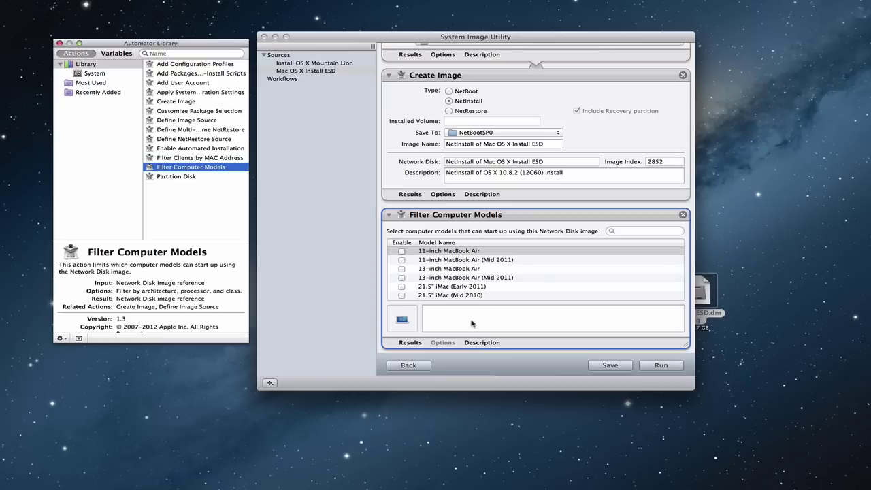
left_click(683, 215)
Add the Partition Disk action to the workflow below Create Image.
left_click(181, 182)
left_click(152, 179)
left_click_drag(152, 179, 497, 289)
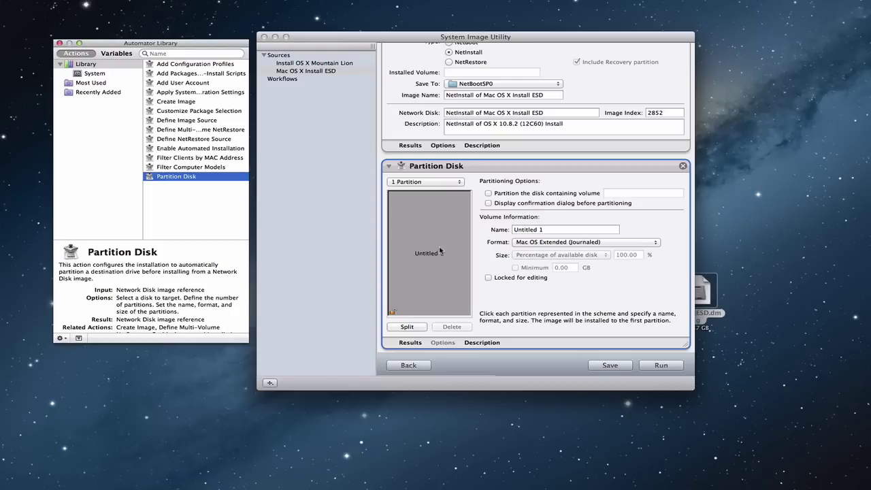
Remove the Partition Disk action, leave the custom workflow, and continue with a simple NetInstall image.
left_click(683, 168)
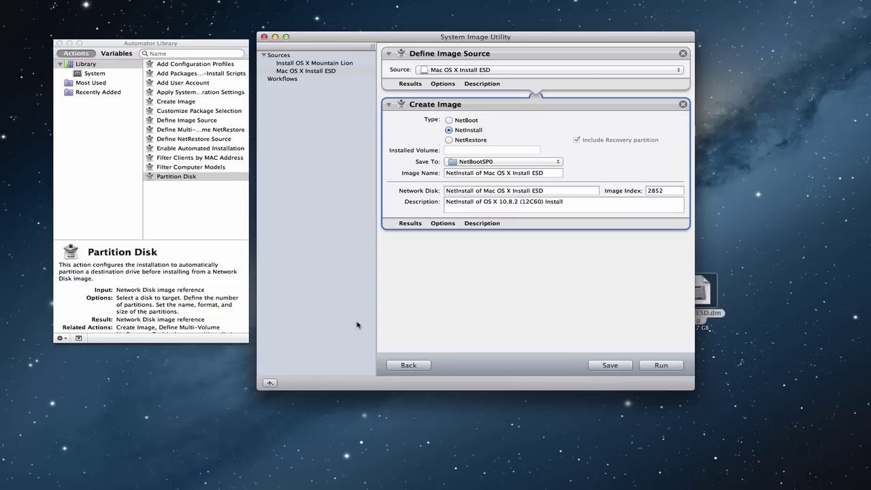
left_click(408, 365)
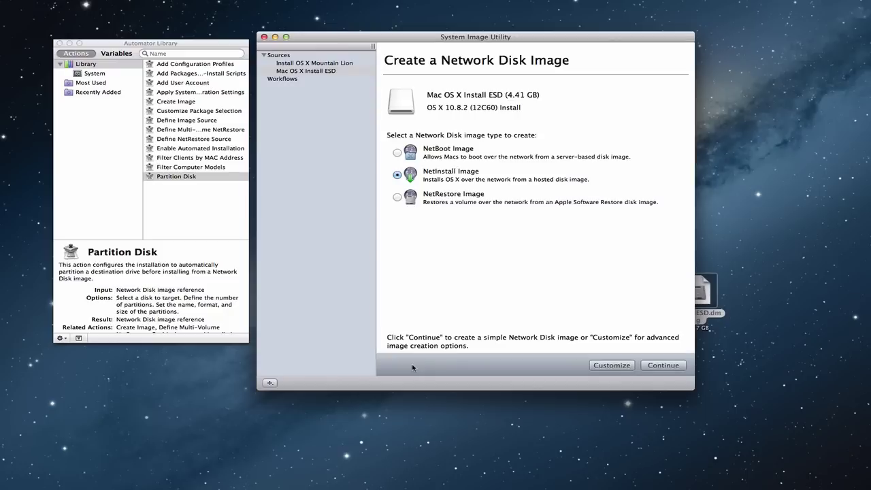
left_click(665, 366)
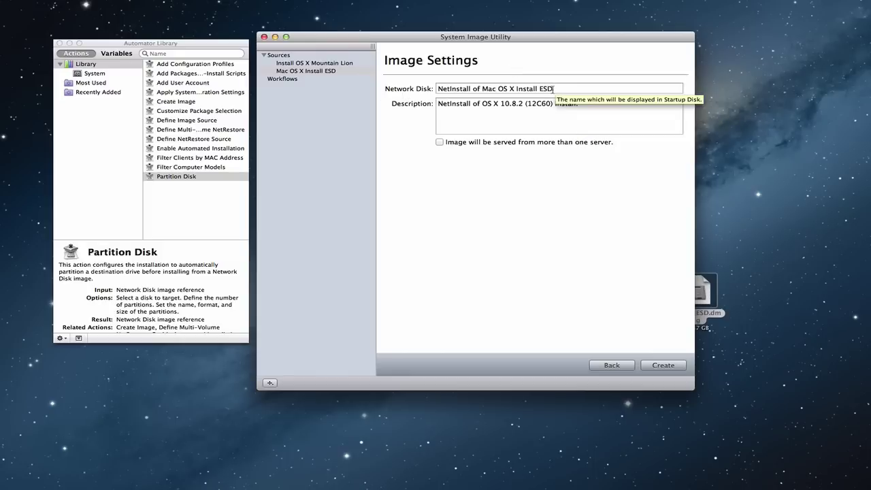
Change the network disk name to "NetInstall of Mac OS X 10.8" in the image settings.
left_click_drag(555, 88, 460, 90)
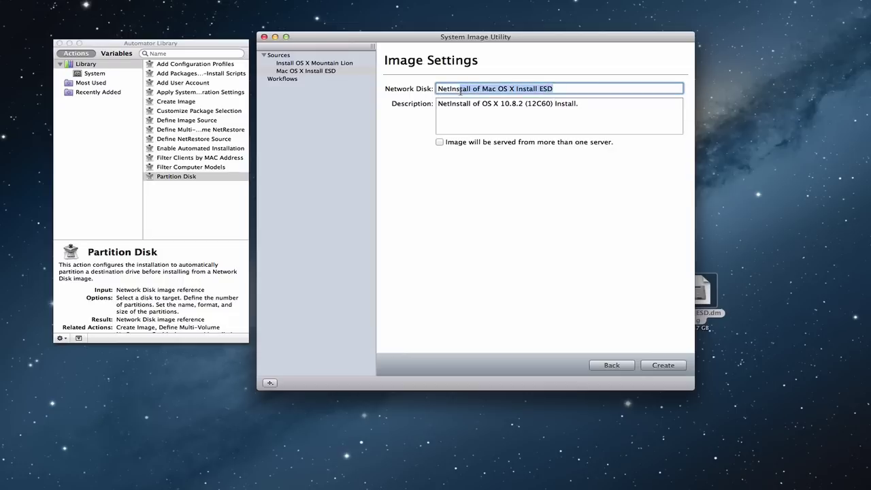
left_click(513, 89)
left_click_drag(514, 89, 552, 89)
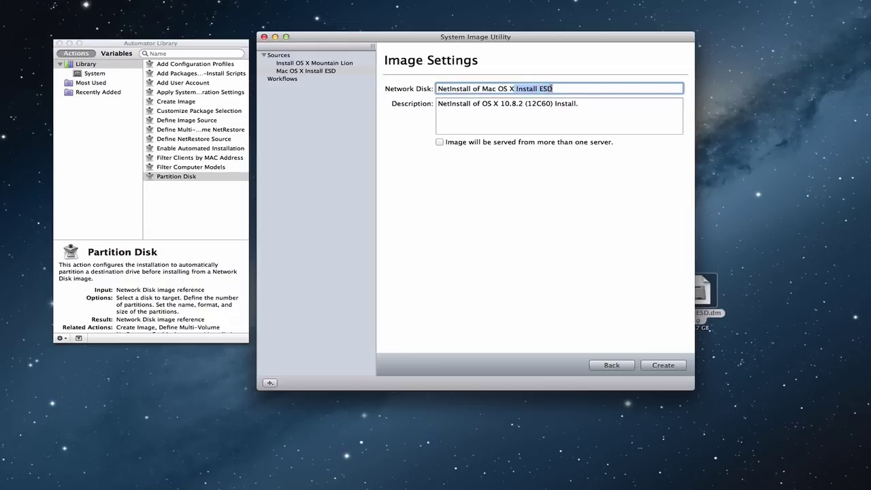
type("10.8")
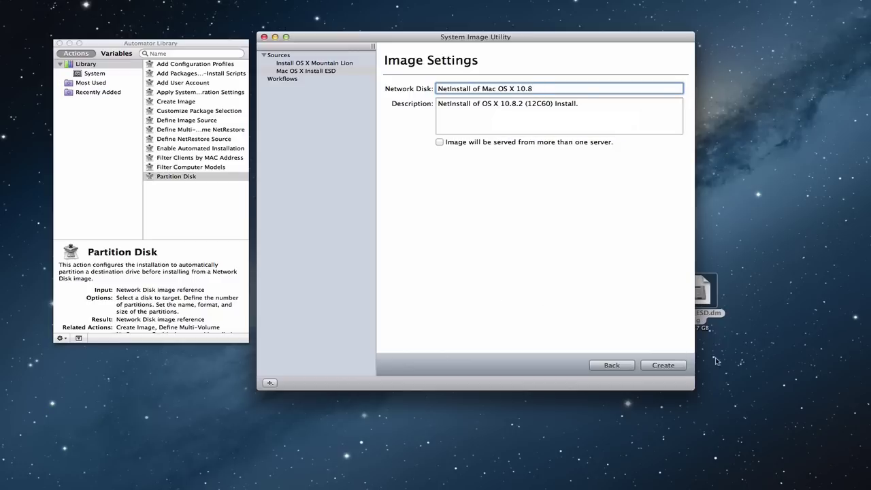
Close the Automator Library window and quit System Image Utility.
left_click(59, 43)
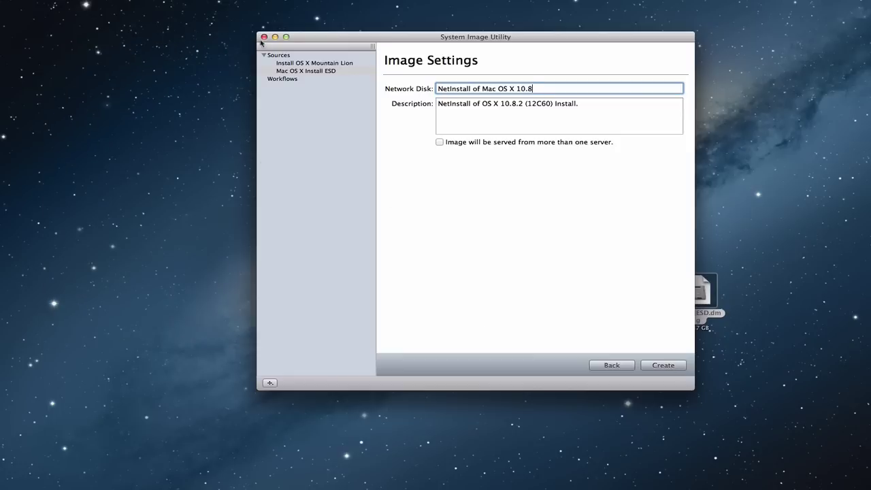
left_click(59, 1)
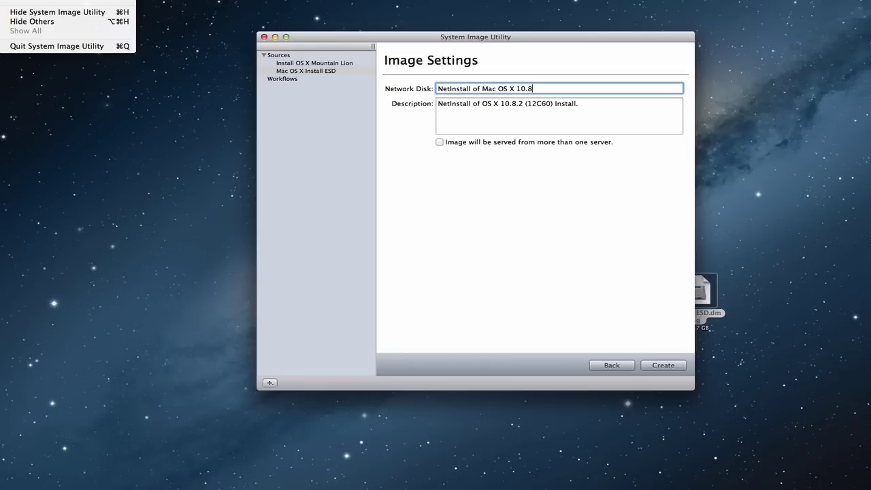
left_click(67, 46)
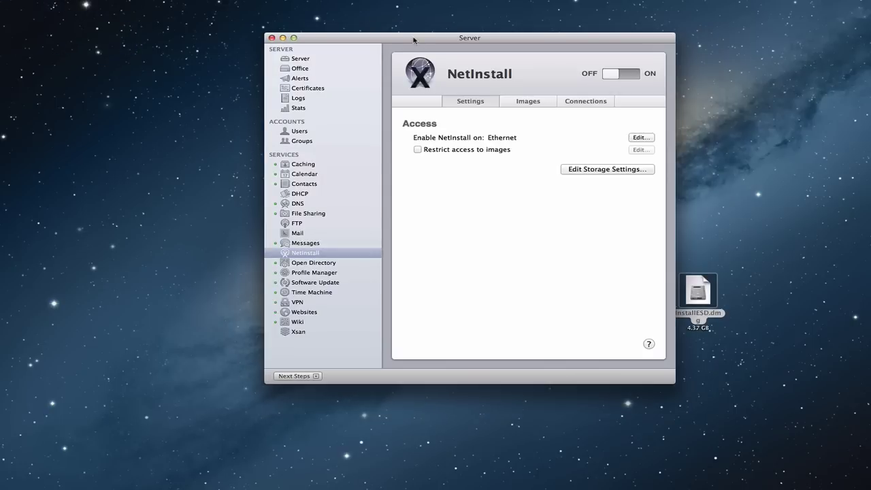
Move InstallESD.dmg from the desktop to the Trash.
left_click(698, 292)
key("super+BackSpace")
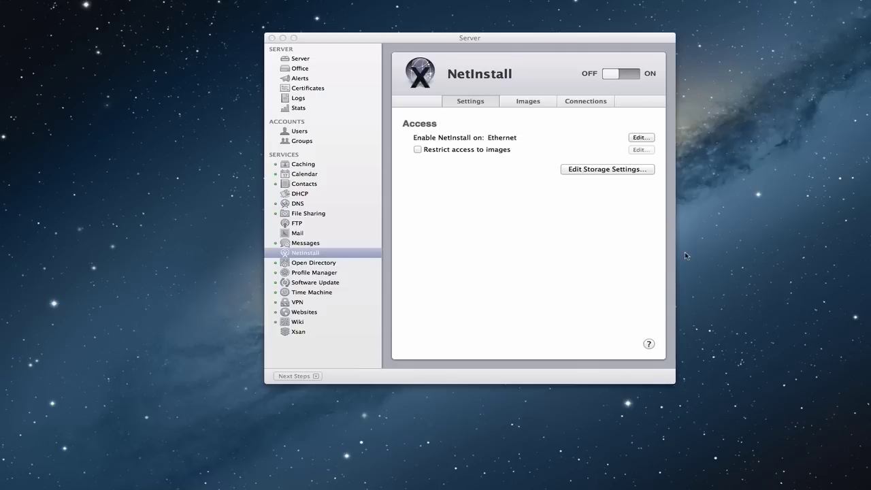
Switch to the Server app and check which network interfaces are enabled for serving NetInstall images.
left_click(494, 38)
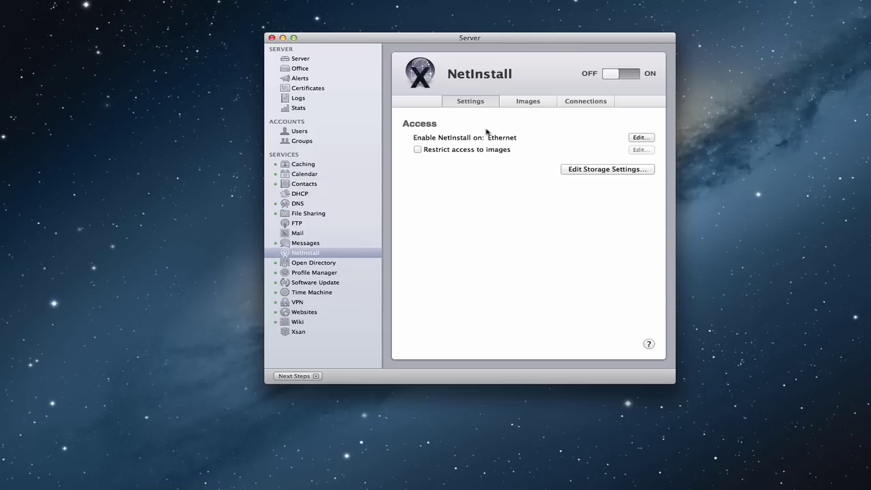
left_click(641, 138)
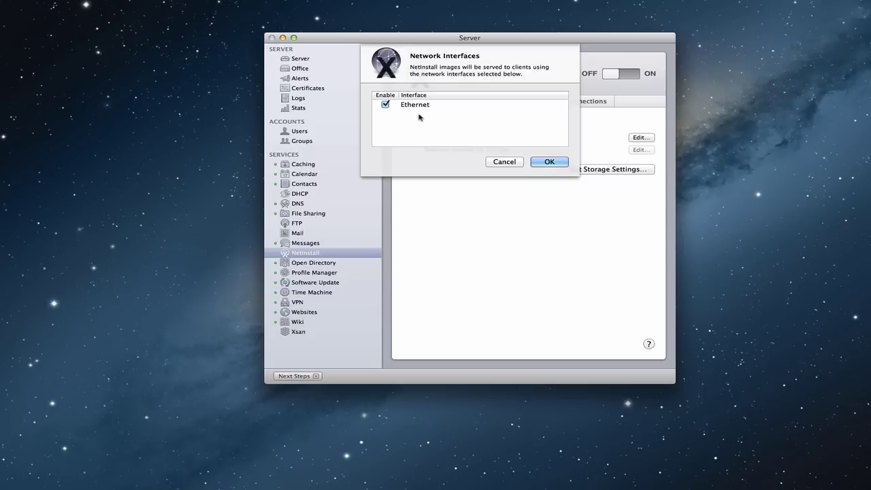
left_click(504, 162)
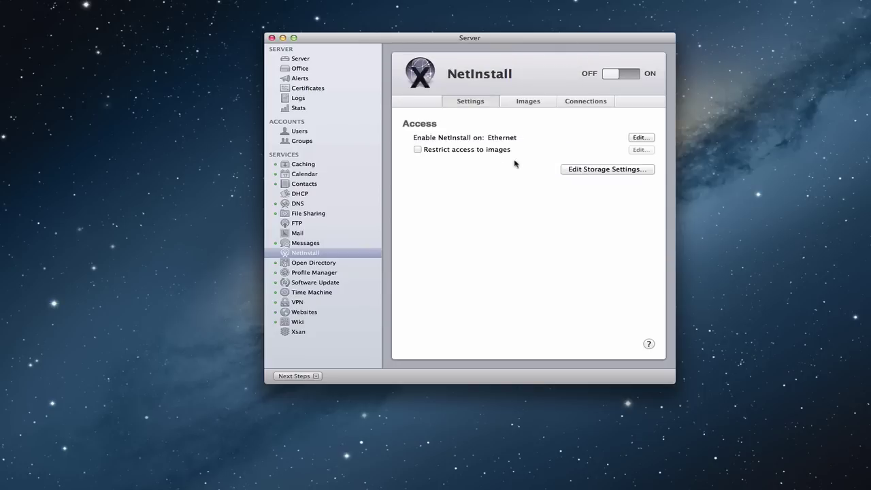
Examine how the Global Access Filter restricts NetInstall images by MAC address, starting a blank entry, and cancel it.
left_click(417, 149)
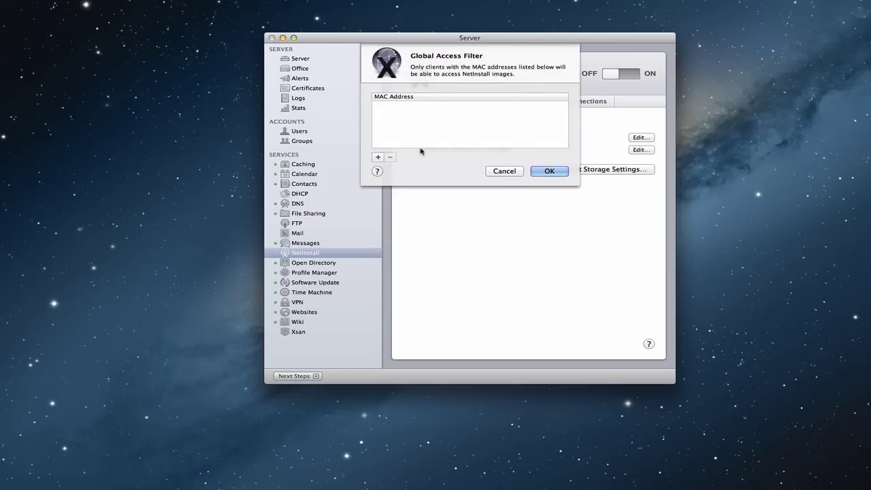
left_click(379, 157)
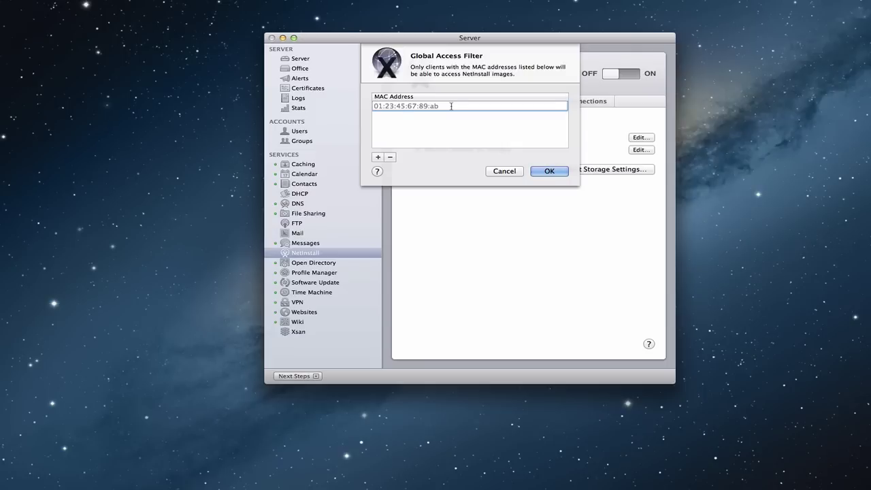
left_click(504, 171)
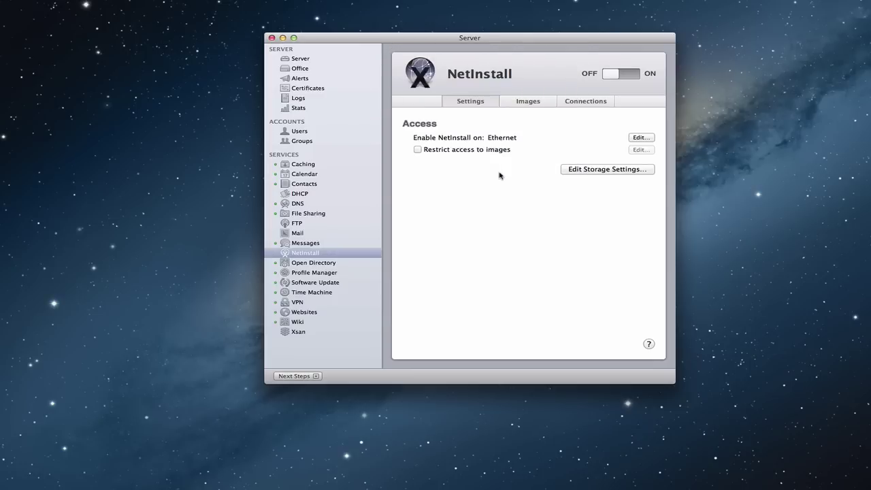
Review the NetInstall storage settings and the stored data choices for the Drobo volume, and cancel the dialog.
left_click(603, 170)
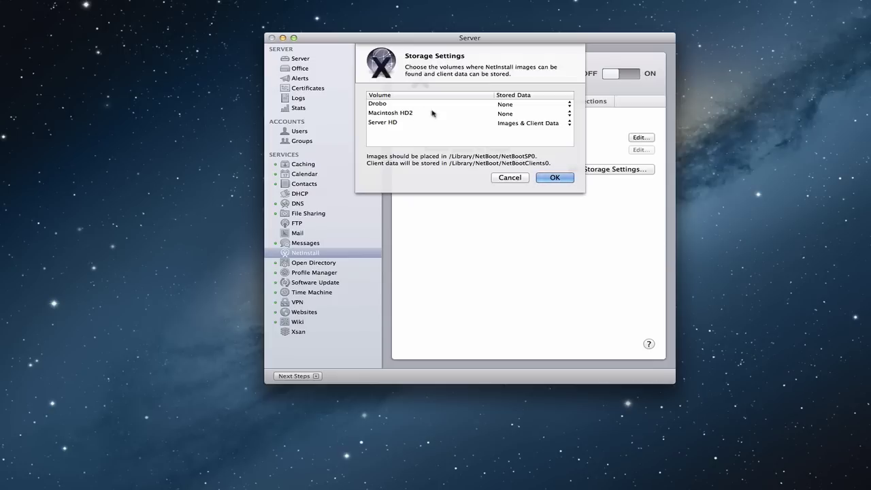
left_click(570, 106)
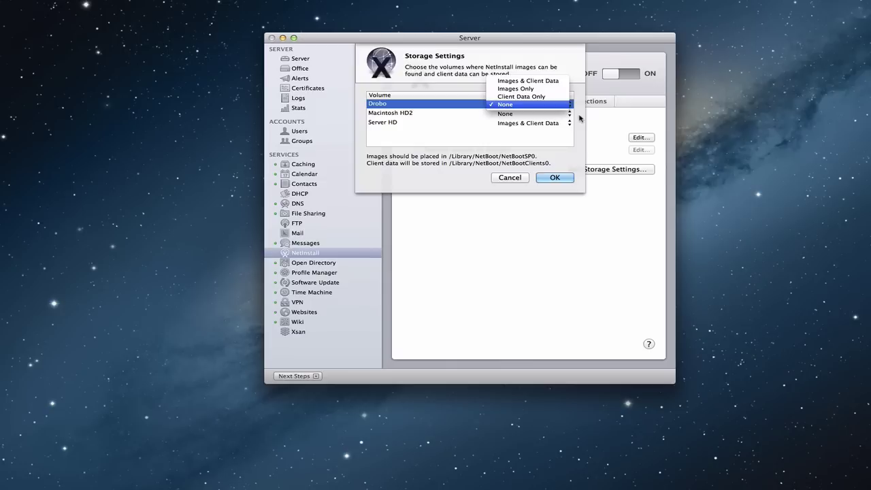
left_click(578, 119)
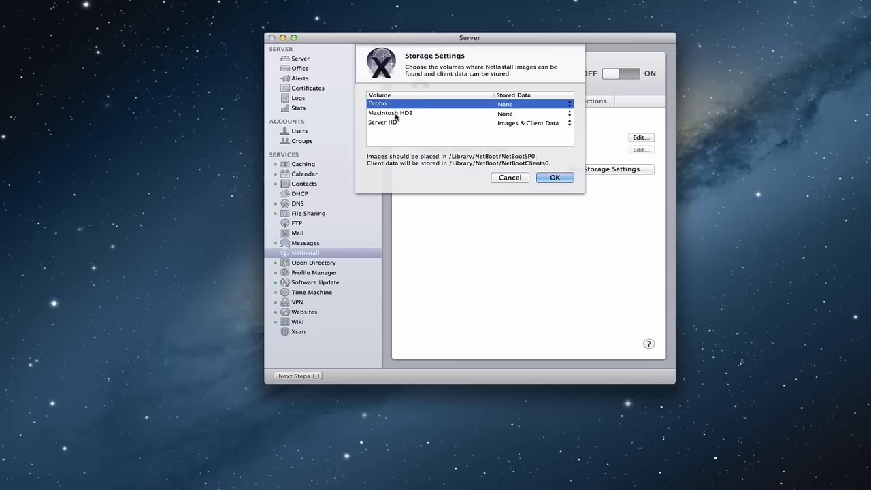
left_click(518, 176)
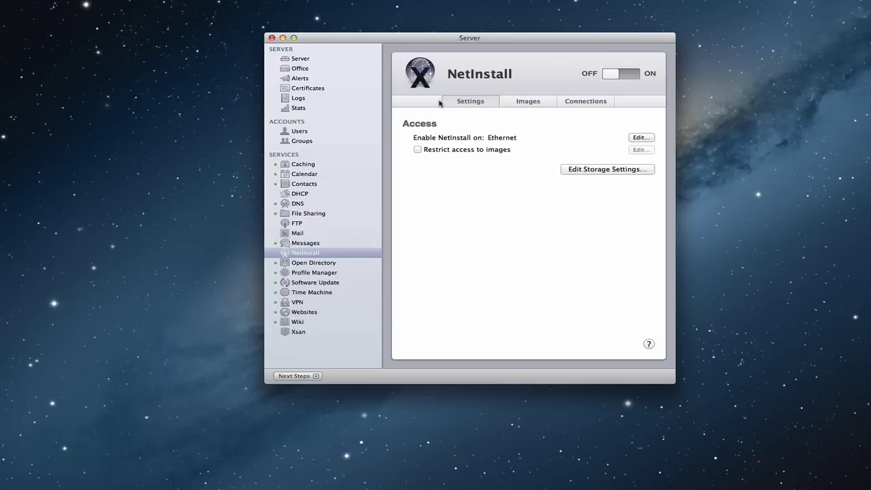
Open the image settings of NetInstall of Mac OS X Install ESD and check the protocols it can be made available over.
left_click(528, 102)
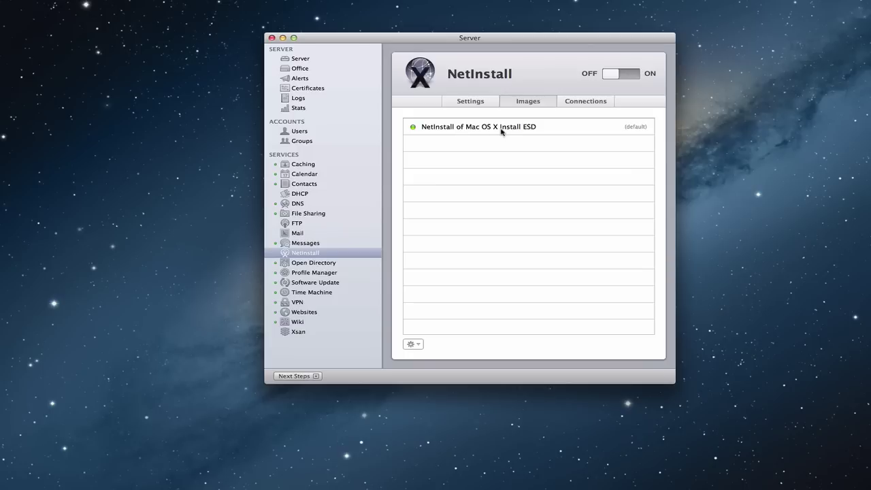
left_click(429, 132)
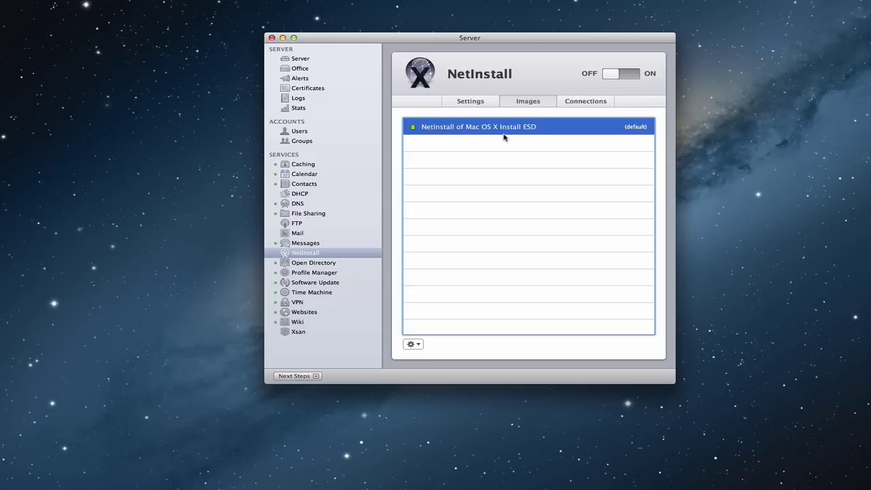
left_click(413, 344)
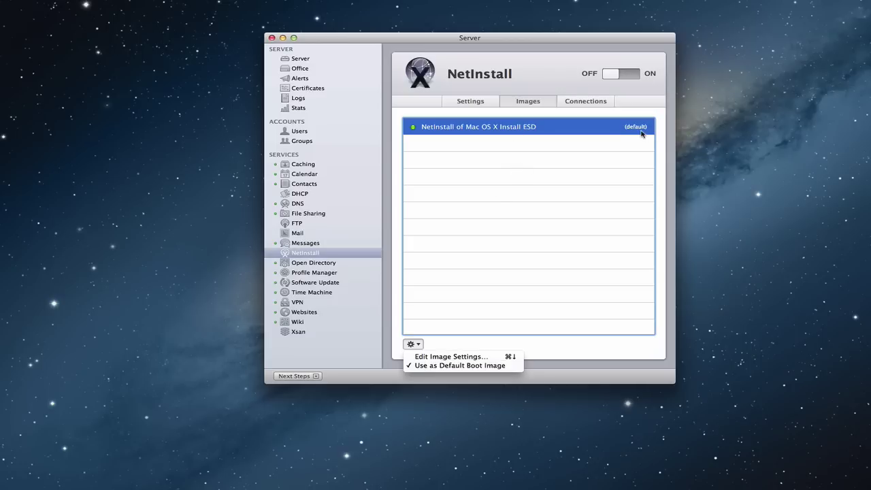
left_click(448, 356)
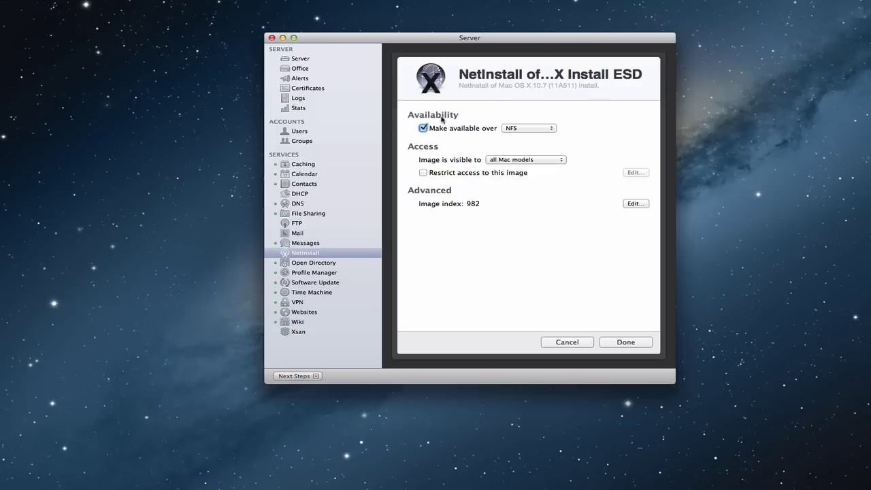
left_click(553, 129)
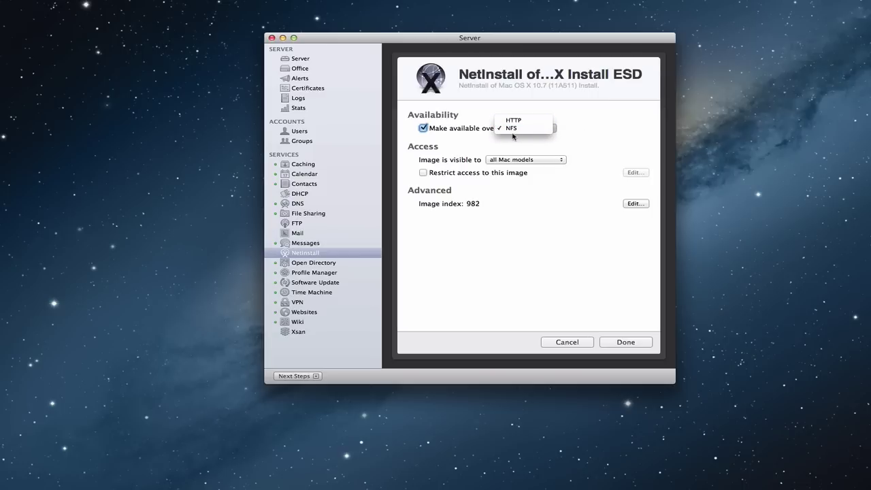
left_click(535, 148)
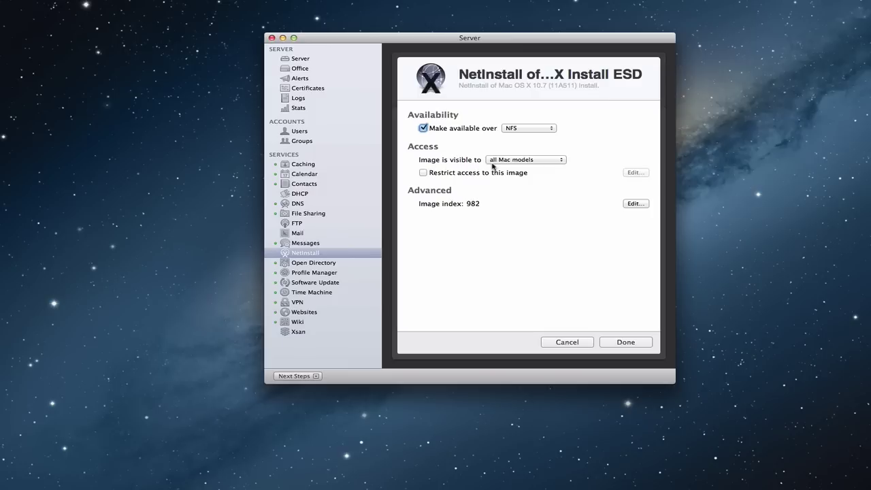
Look through the Mac Model Filter for the models that can be given access to the image, and cancel it.
left_click(562, 160)
left_click(552, 168)
scroll(507, 168, "down", 10)
scroll(488, 161, "down", 3)
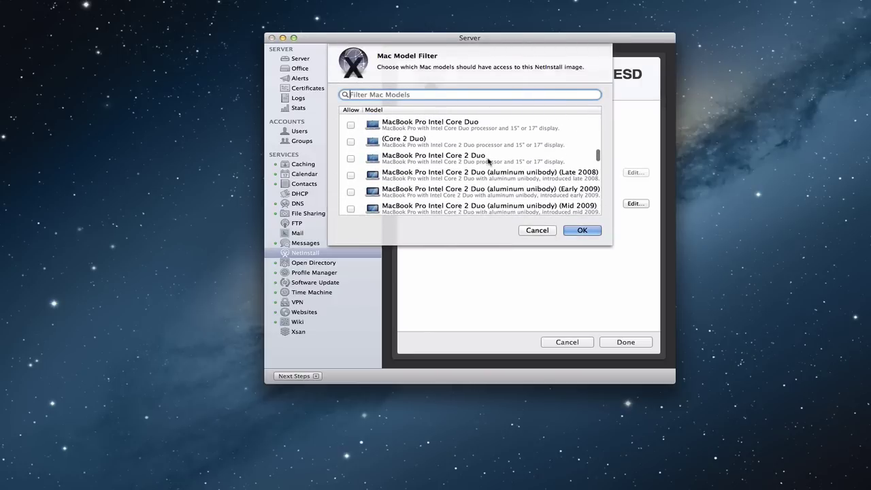
scroll(488, 160, "down", 5)
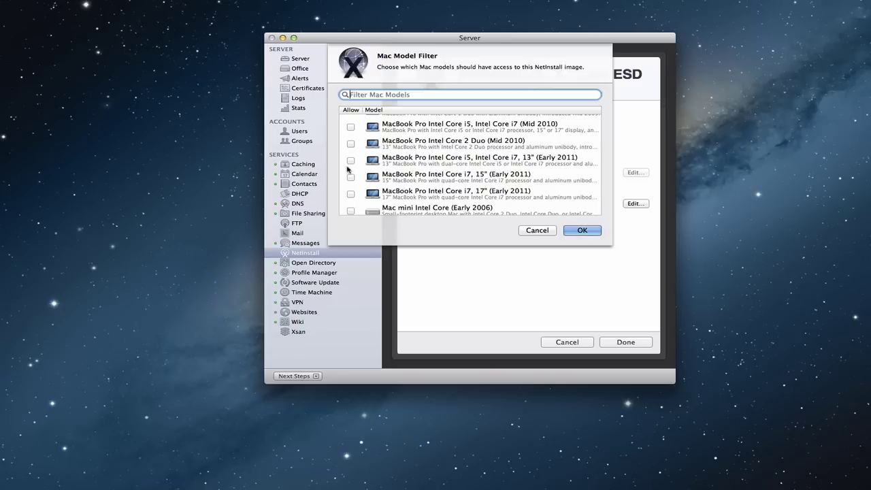
left_click(538, 231)
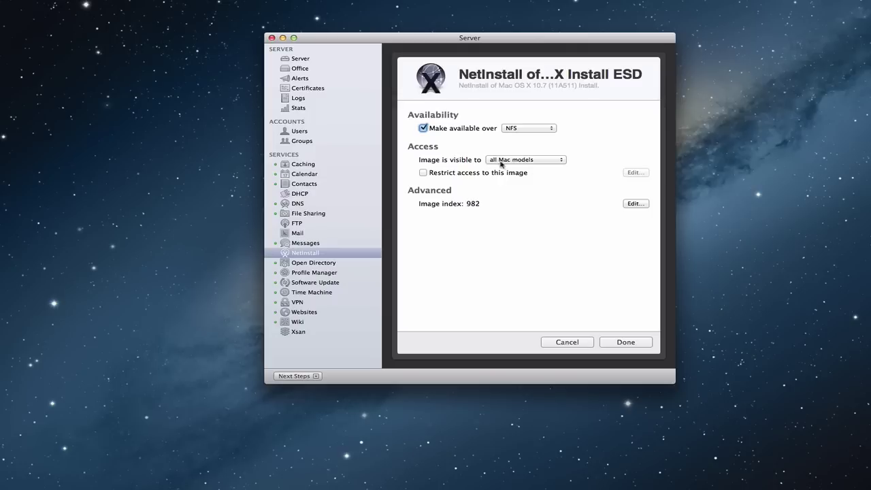
Check the image's MAC address access filter and its image index setting, and cancel out of the image settings.
left_click(422, 173)
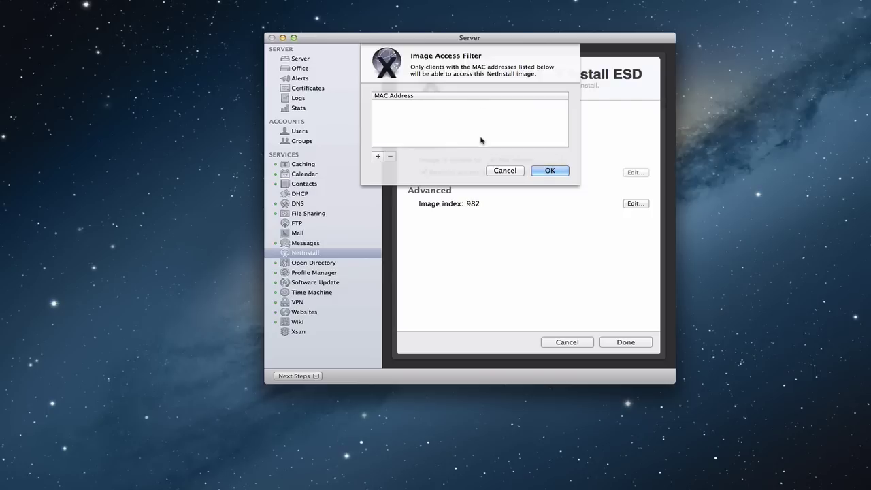
left_click(506, 171)
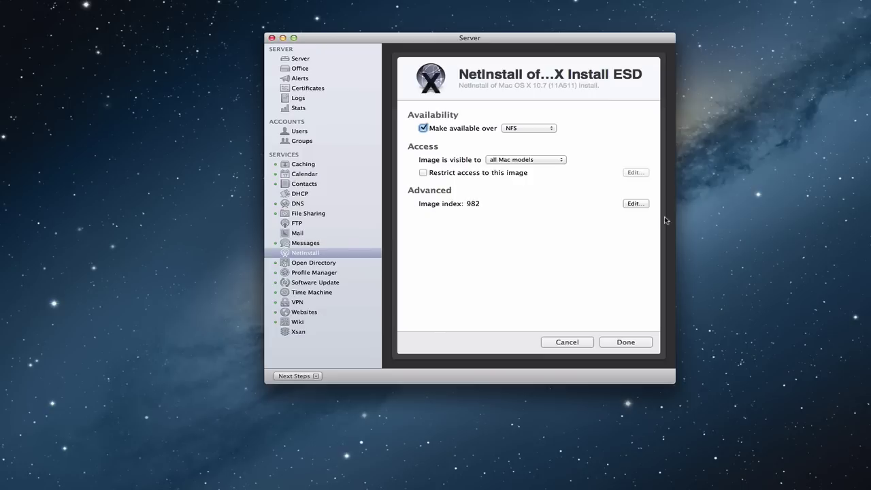
left_click(637, 206)
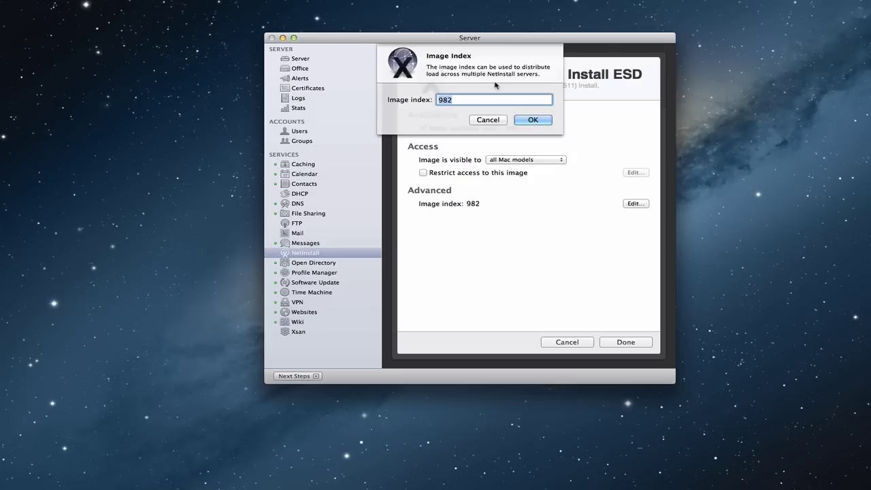
left_click(487, 121)
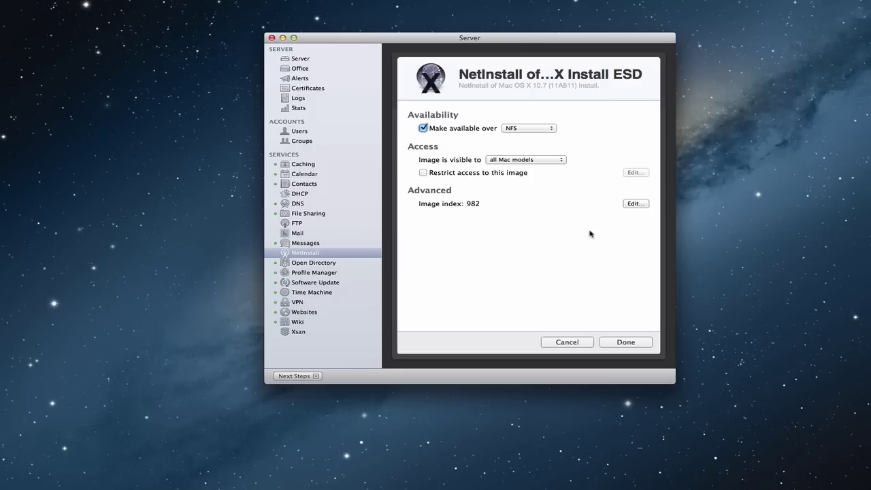
left_click(567, 342)
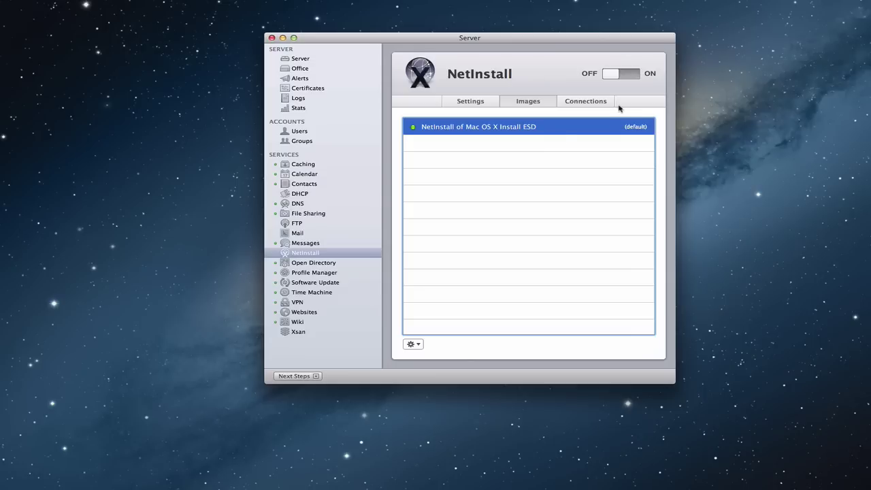
Show the list of clients connected to the NetInstall service.
left_click(593, 103)
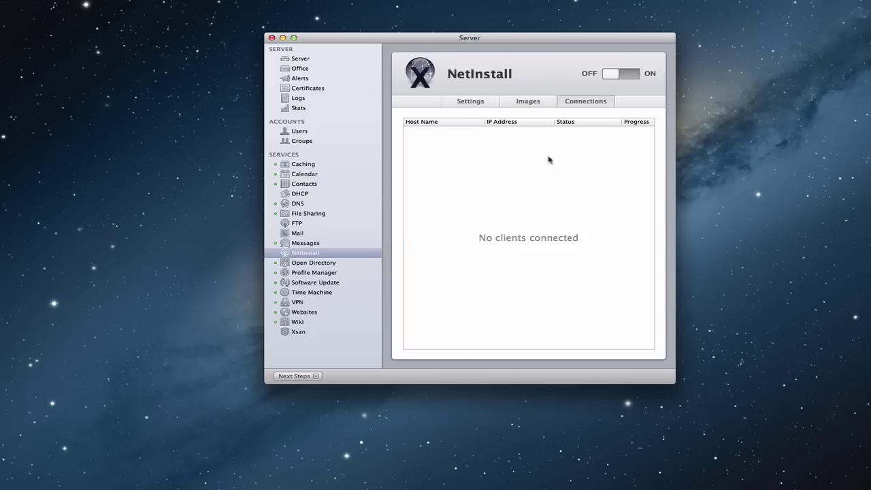